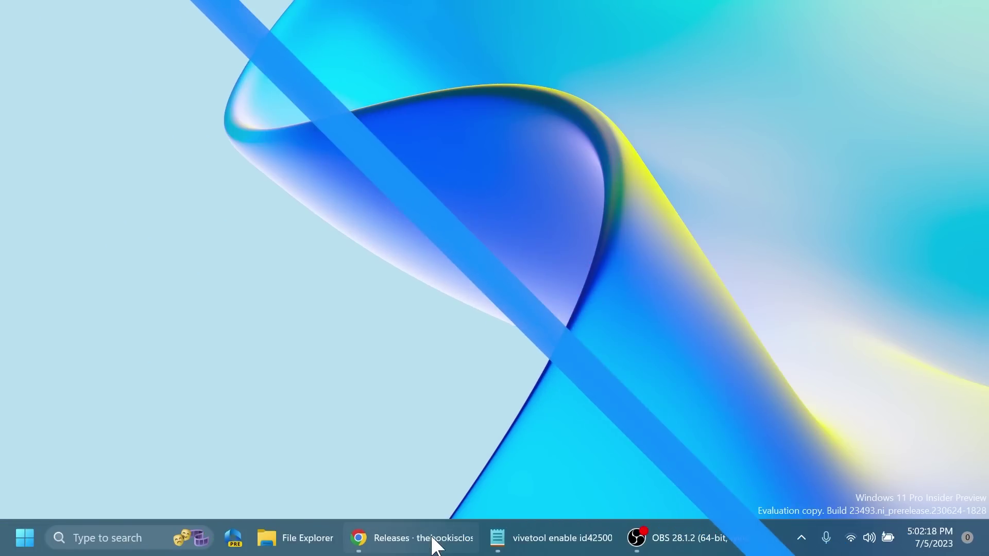
Bring up the ViVeTool releases page in Chrome and scroll down to the v0.3.3 assets
click(432, 538)
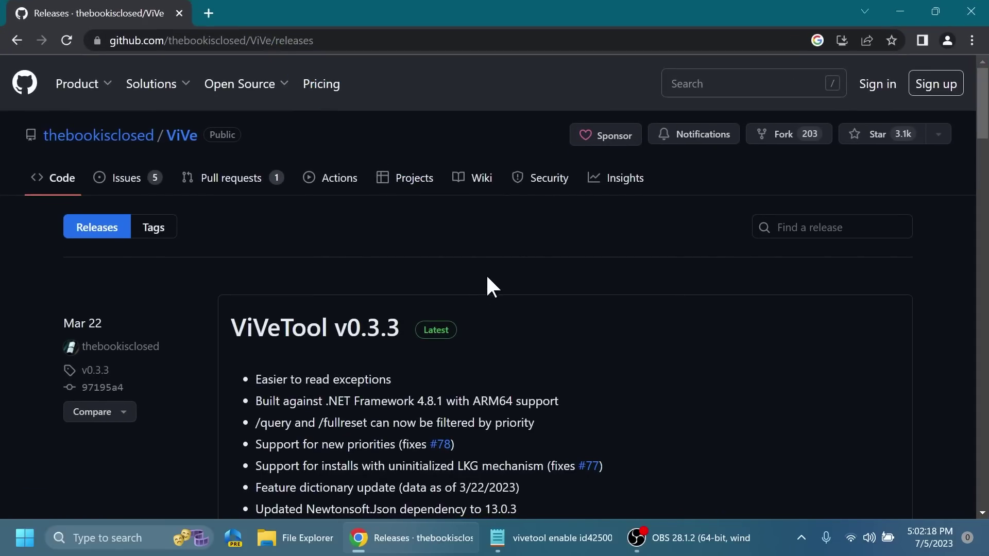
scroll(492, 258, down, 5)
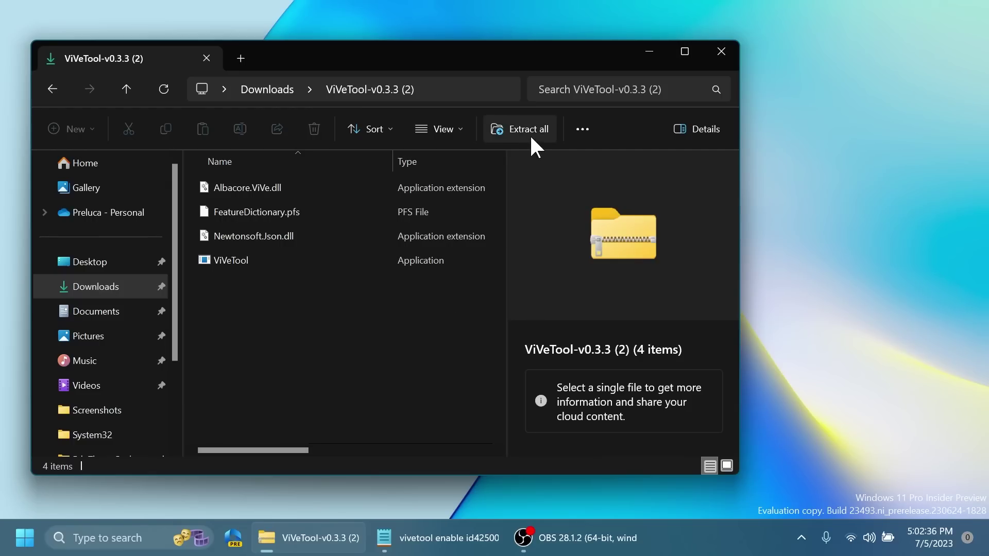
Set C:\Windows\System32 as the extraction destination for the ViVeTool archive
click(529, 134)
click(655, 195)
scroll(336, 278, down, 3)
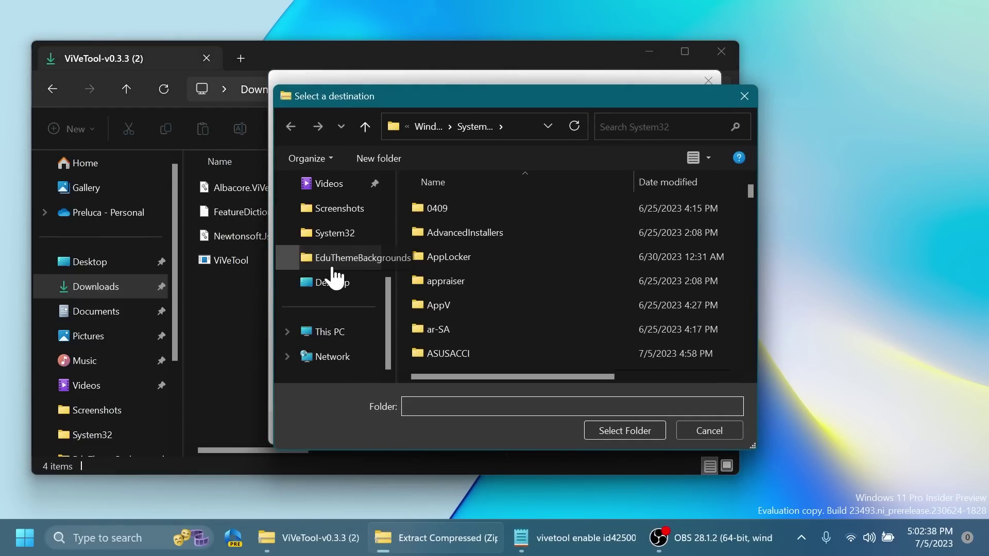
click(330, 331)
double_click(508, 225)
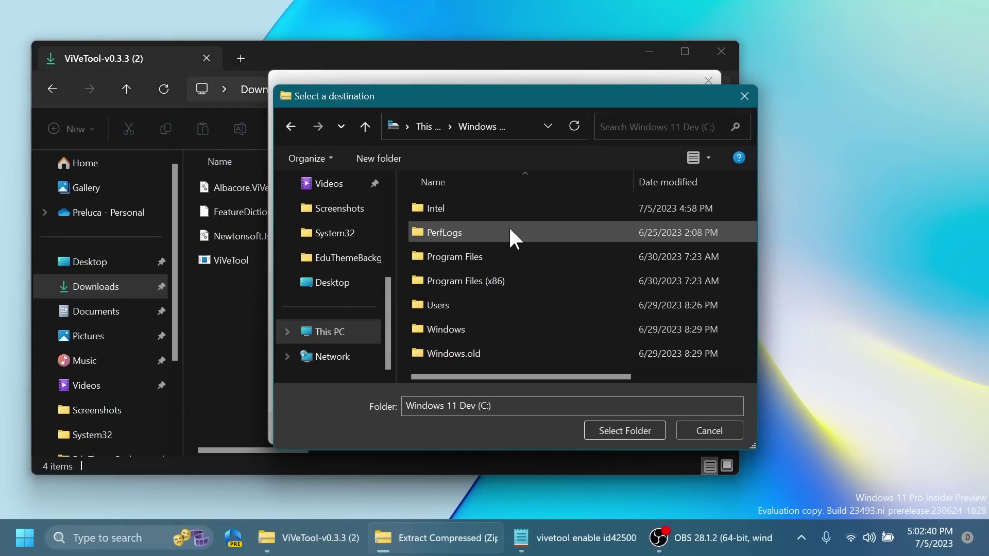
double_click(493, 330)
scroll(494, 309, down, 12)
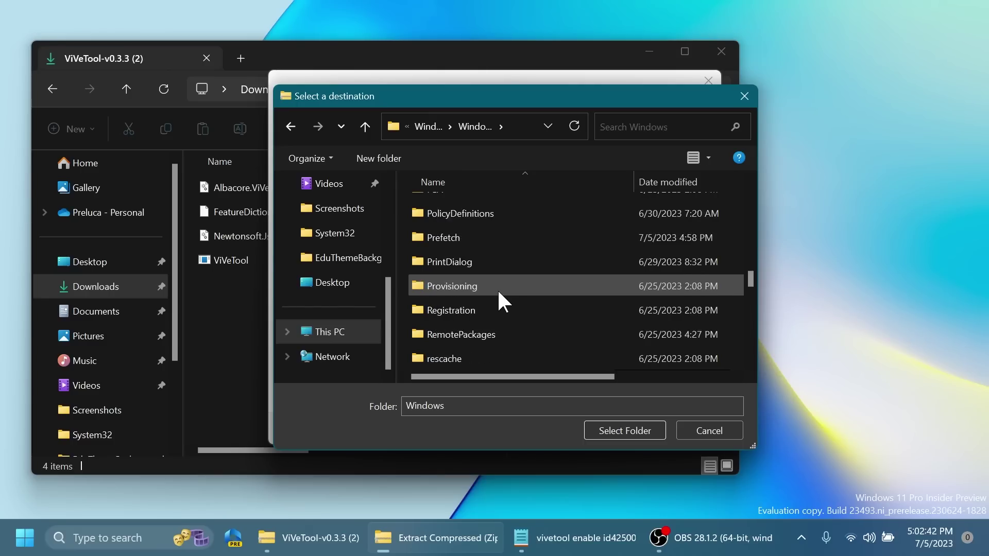
scroll(497, 289, down, 8)
click(492, 237)
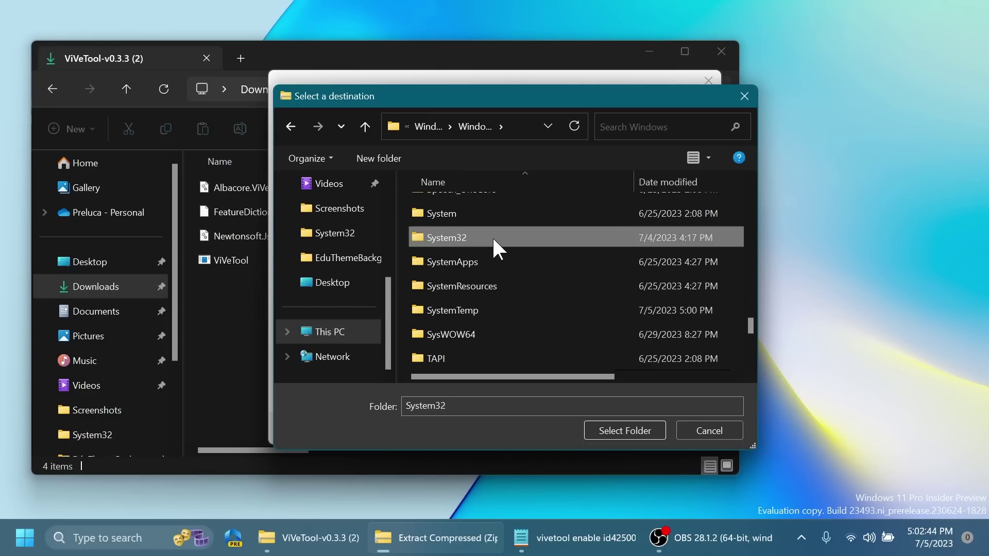
click(624, 430)
Extract the four files, replacing existing copies and approving the administrator permission
click(625, 429)
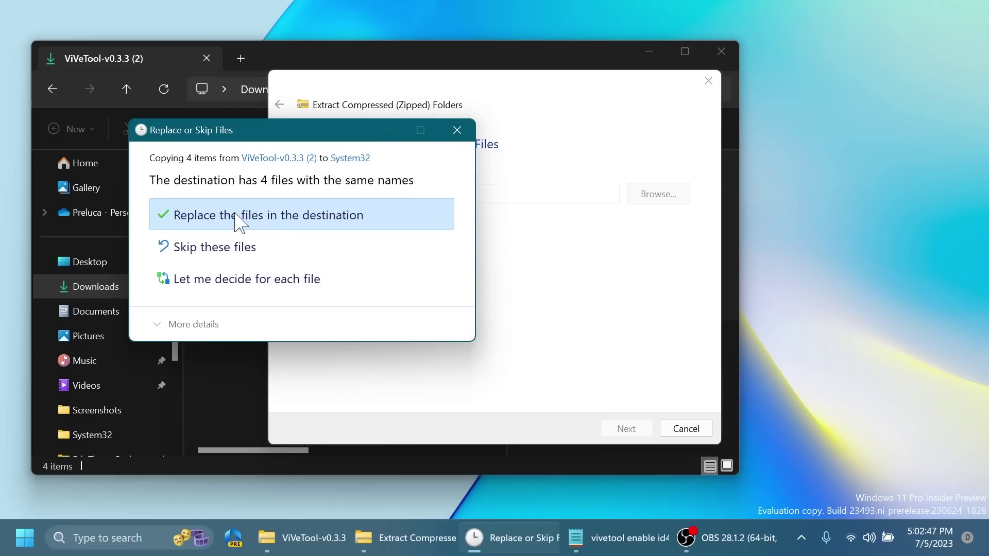
click(238, 221)
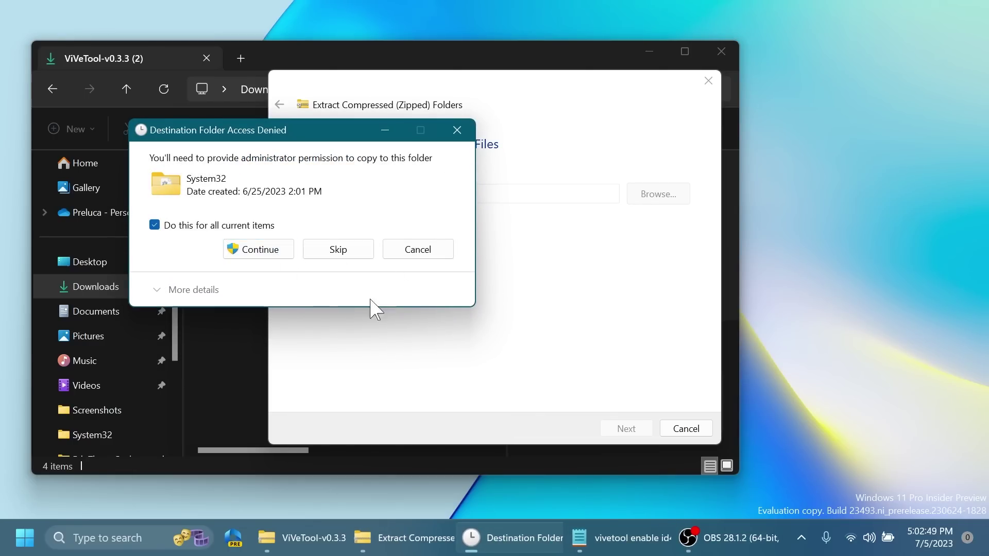
key(Return)
Close both Explorer windows and launch Command Prompt as administrator via a cmd search
click(727, 68)
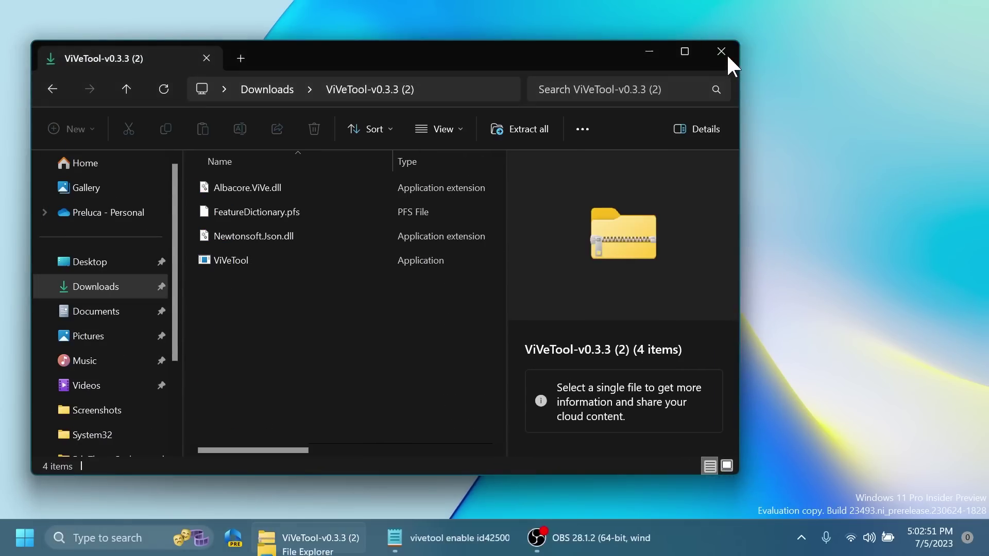
click(726, 54)
key(super)
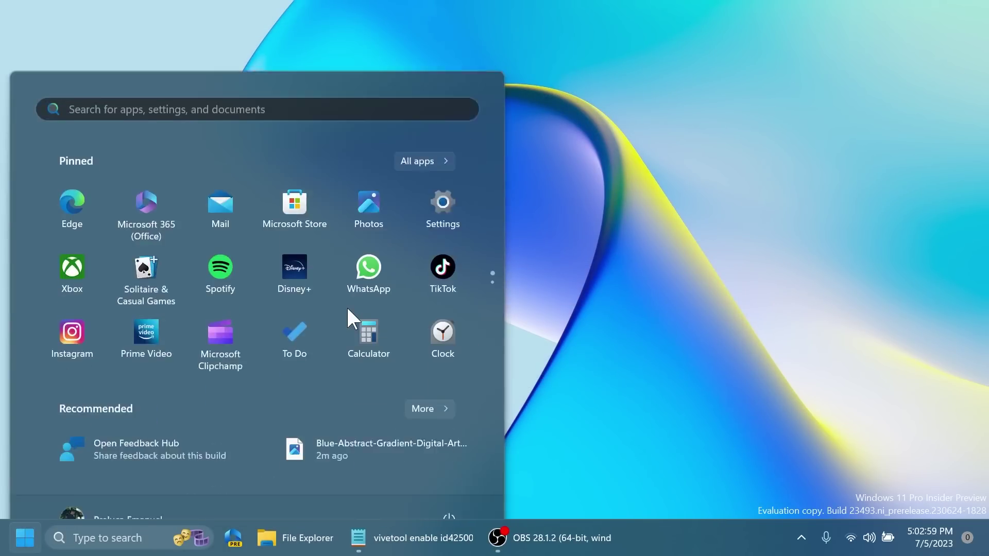
text(cmd)
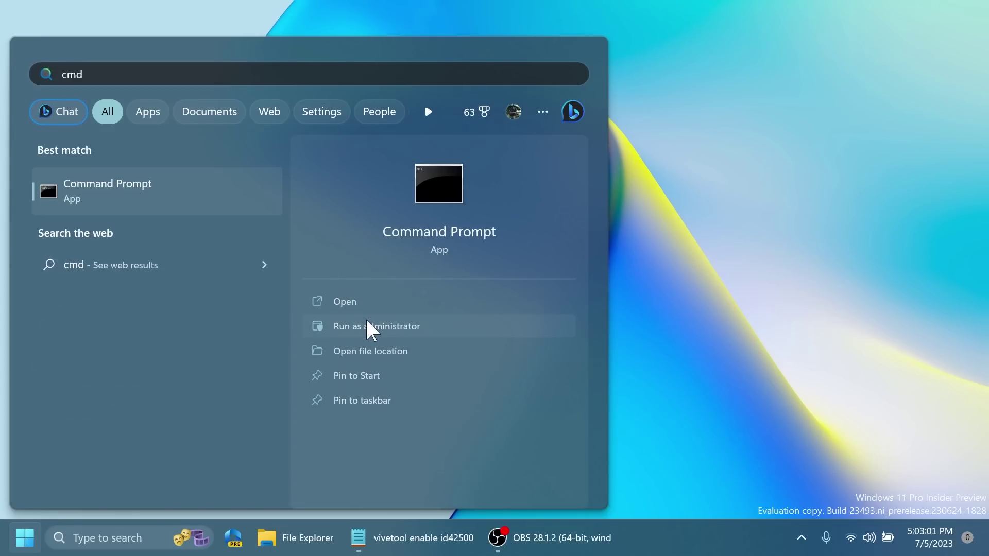
click(364, 326)
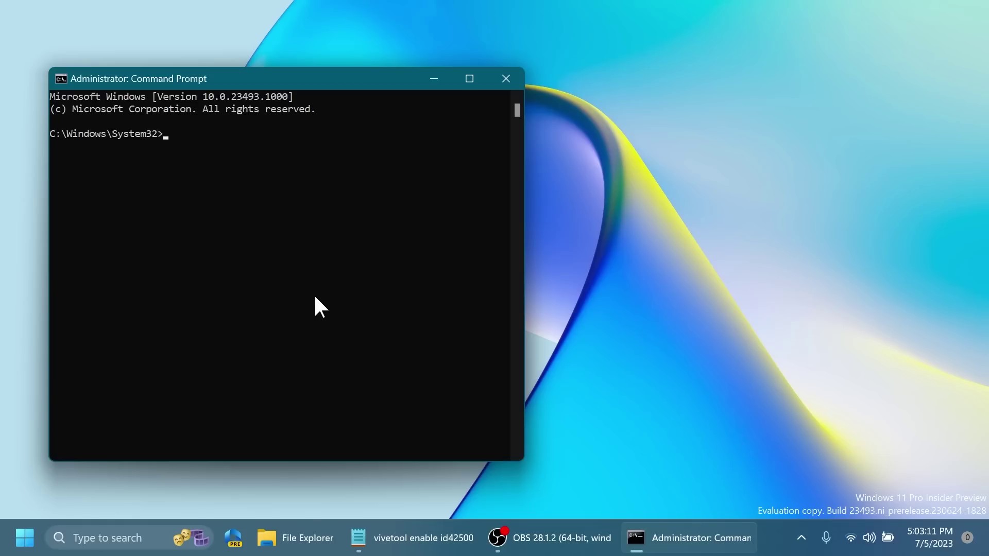
Copy vivetool /enable /id:42500395 /variant:2 from Notepad and run it in the admin prompt
click(397, 536)
drag(746, 133, 800, 118)
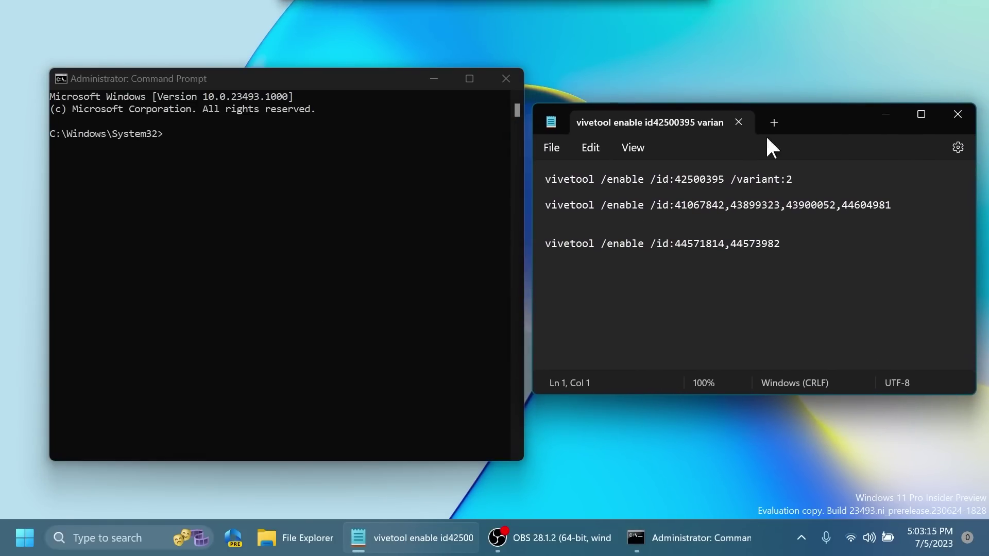
double_click(689, 179)
triple_click(689, 178)
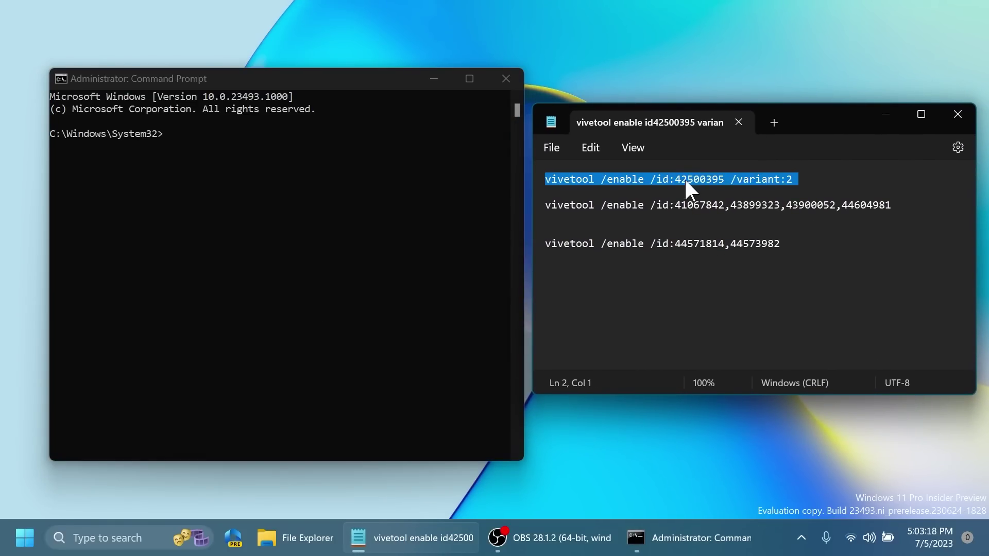
key(ctrl+c)
right_click(223, 196)
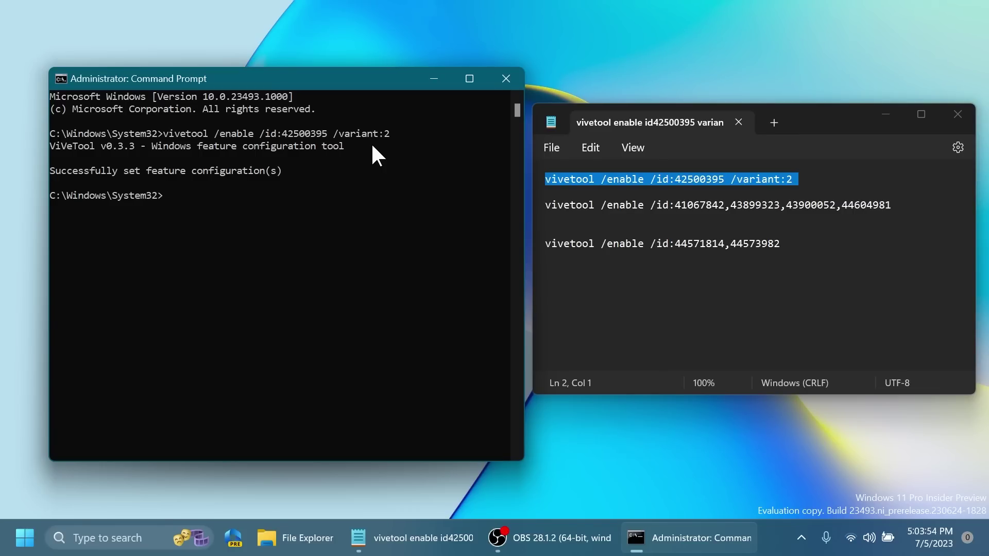
Run the vivetool line for IDs 44571814,44573982 from Notepad, then close Command Prompt
triple_click(700, 208)
right_click(239, 251)
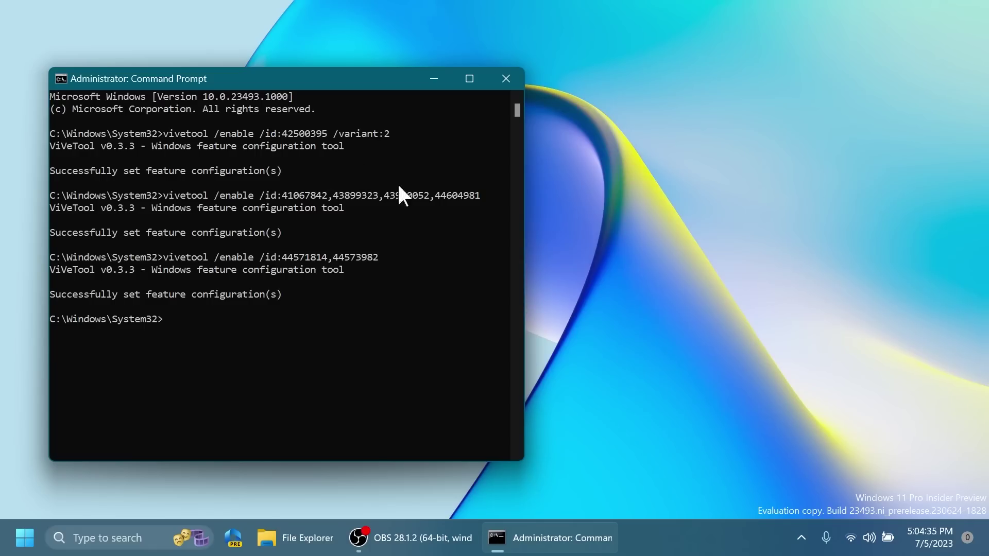
click(505, 79)
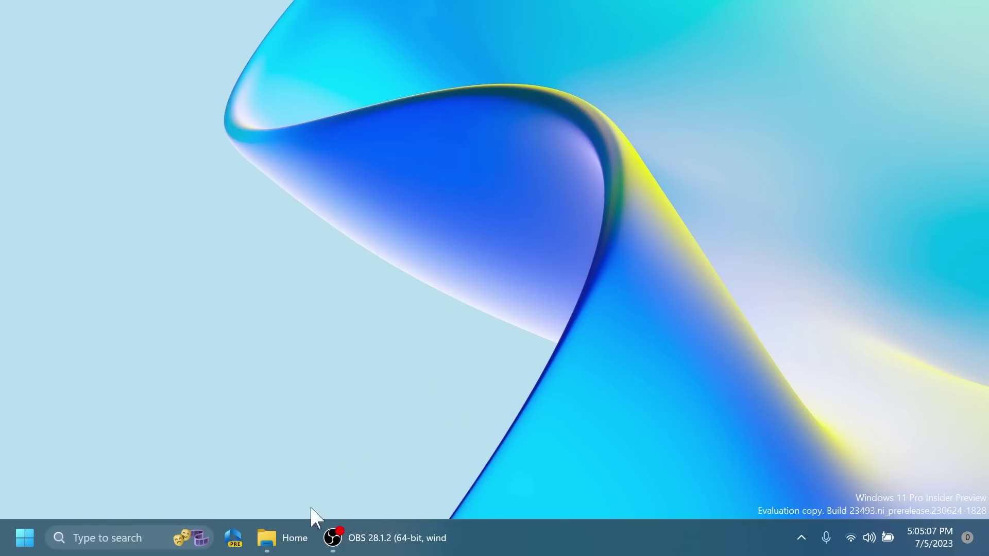
Open the Share window for Fgz2ypaWYAARN7V.jpg in the Pictures folder
click(289, 537)
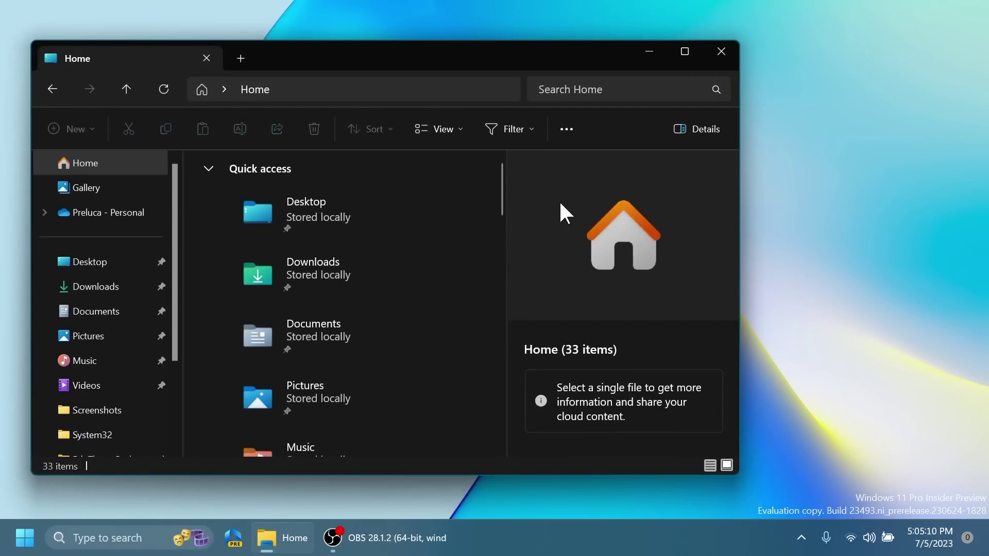
mouse_move(694, 52)
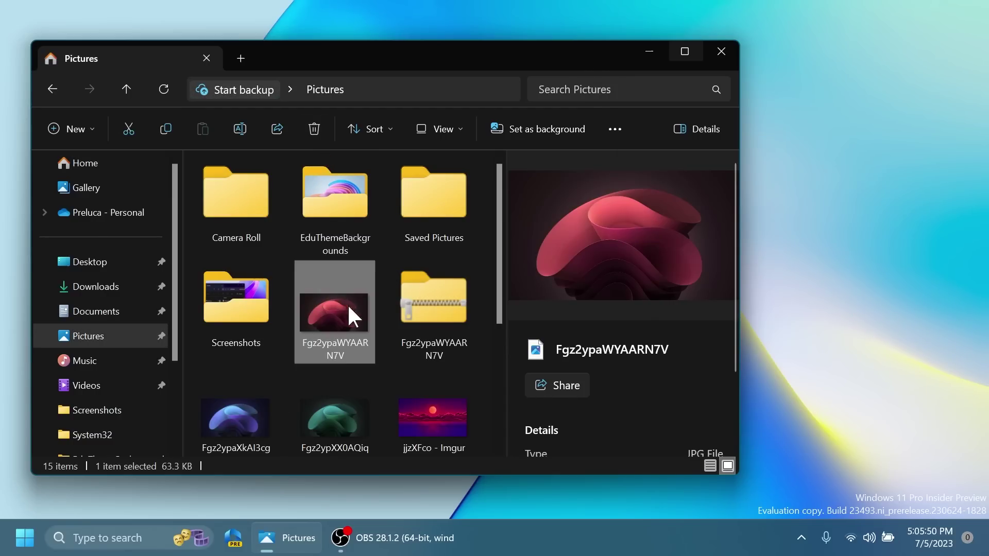
click(278, 128)
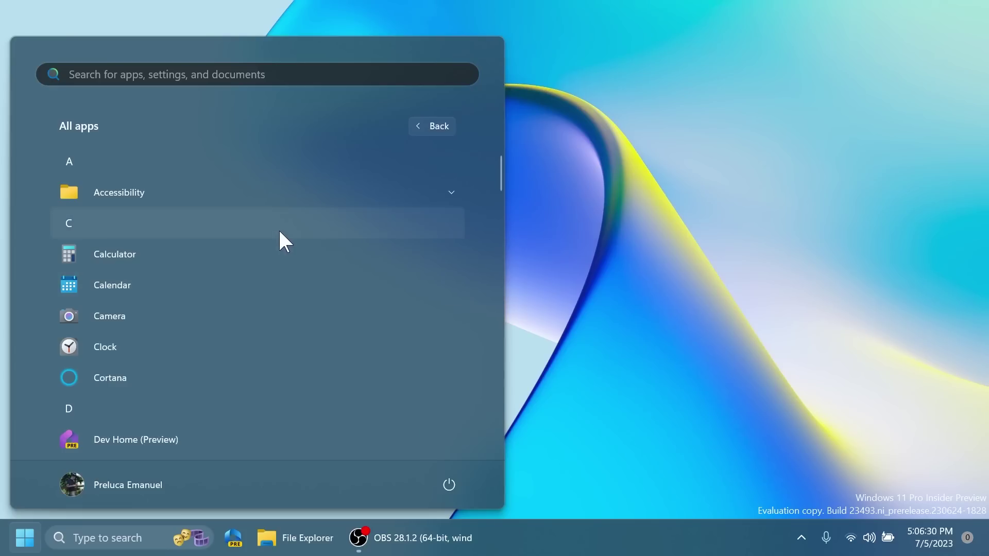
Scroll down the All apps list, then click the desktop to dismiss the Start menu
scroll(280, 239, down, 3)
scroll(280, 238, down, 5)
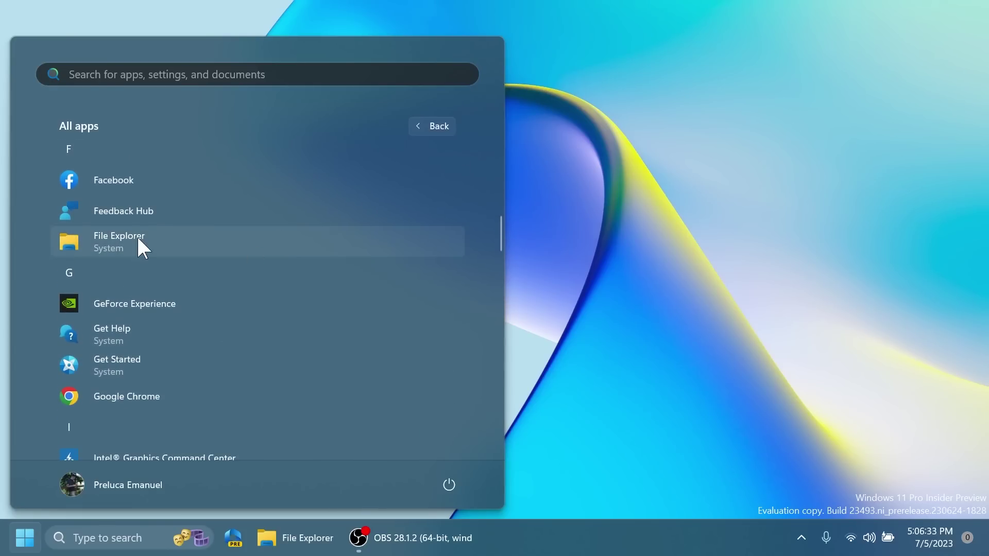
scroll(145, 237, down, 8)
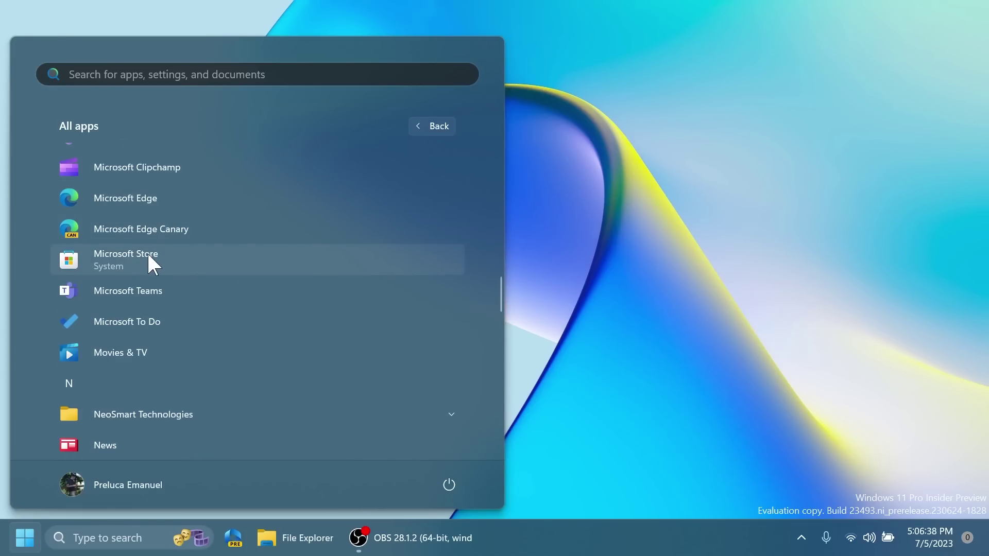
scroll(147, 251, down, 3)
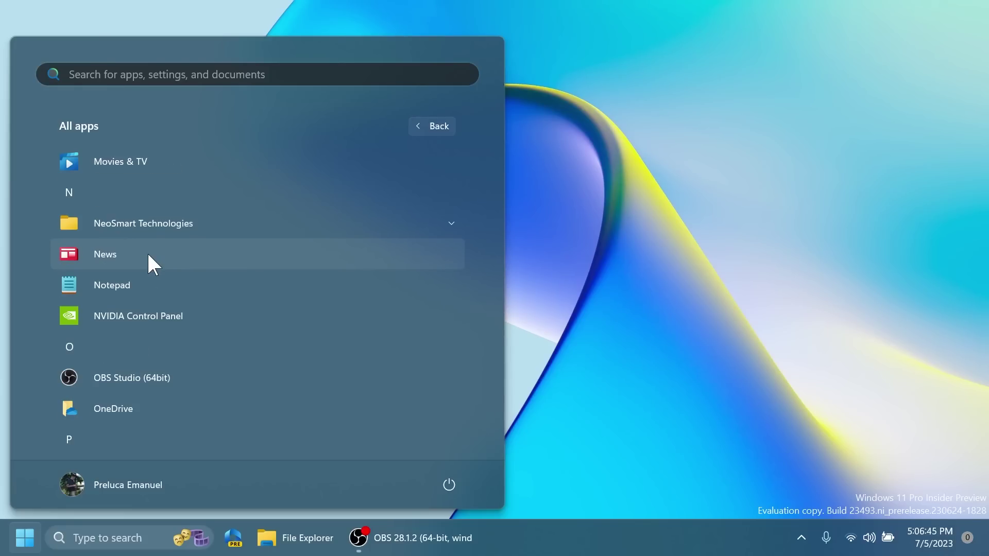
click(603, 250)
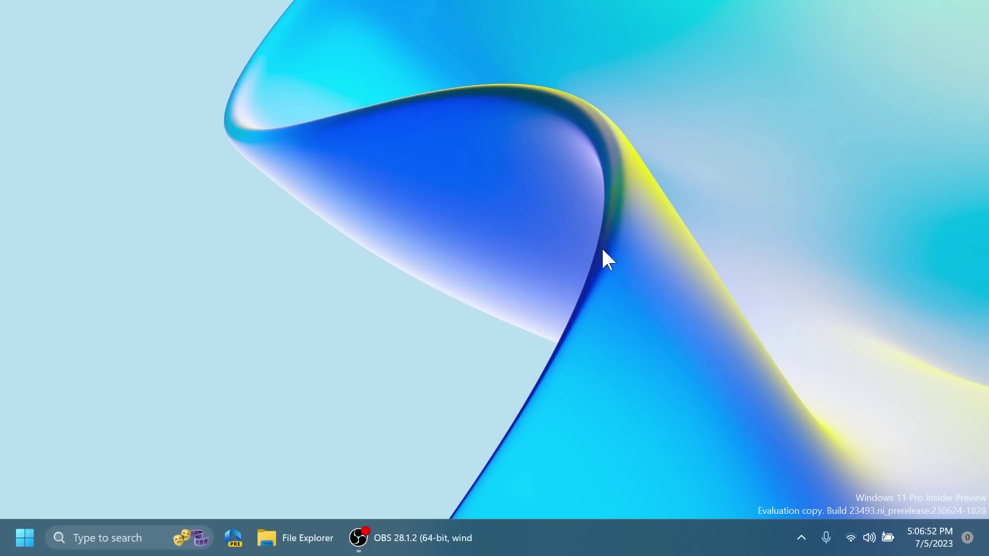